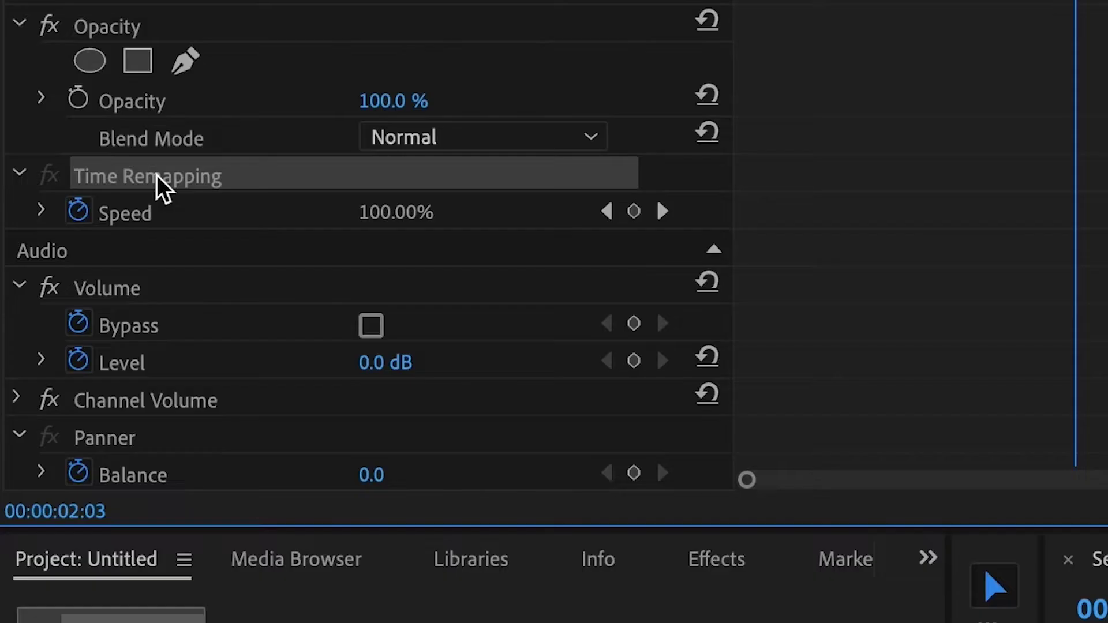
Step: Save the clip's Time Remapping effect settings as a preset
{"action": "right_click", "coordinate": [157, 175]}
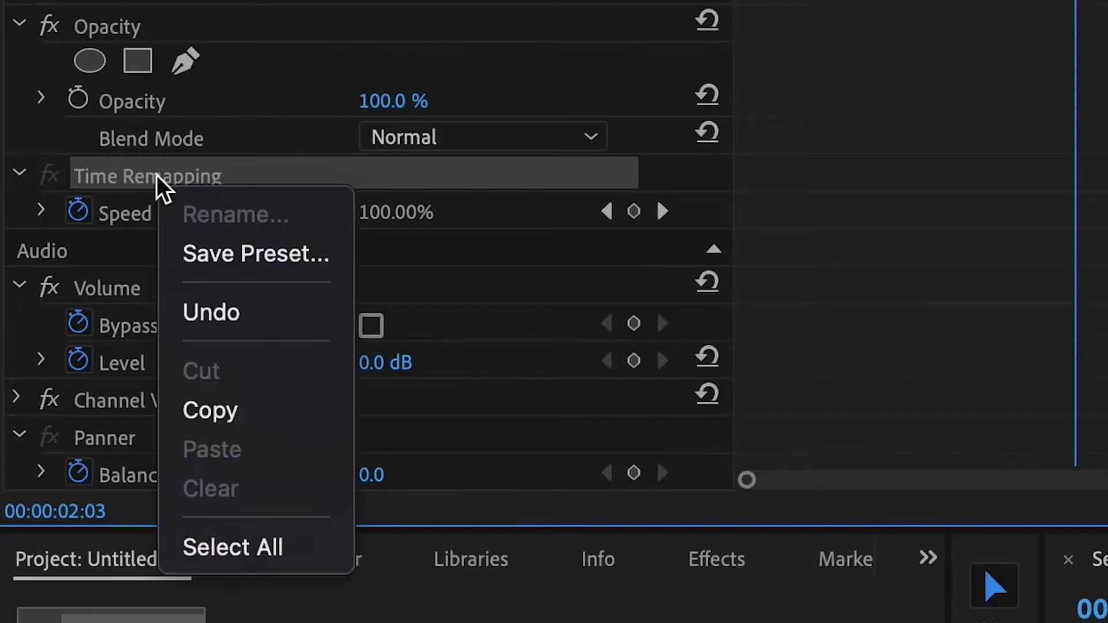
{"action": "left_click", "coordinate": [224, 253]}
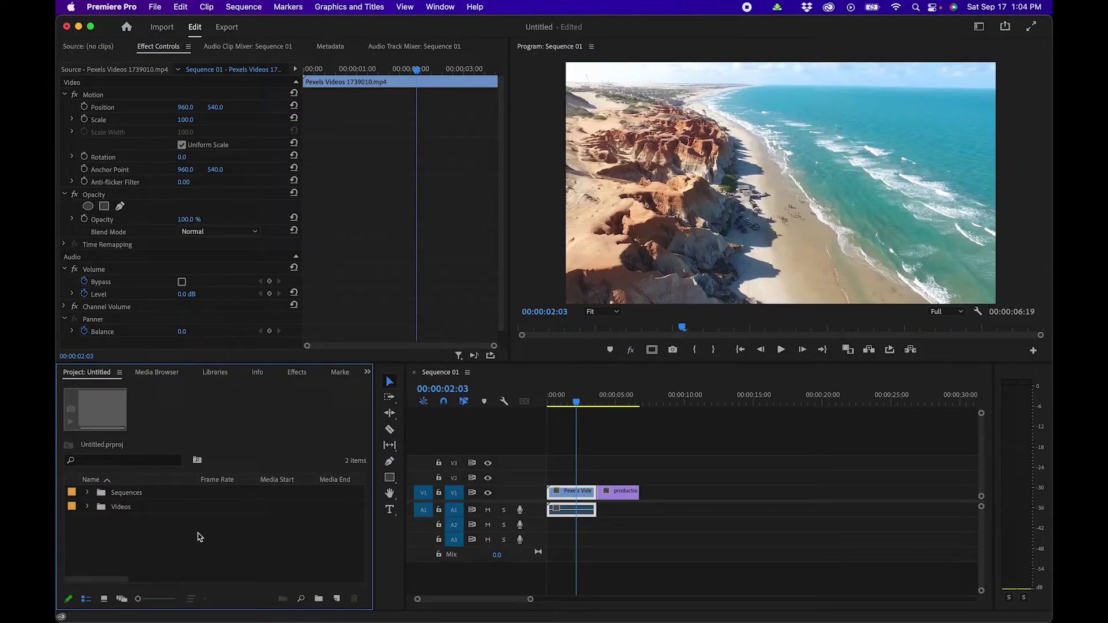
Step: Import the 2X SPEED RAMP IN preset file into the Effects panel's Presets folder
{"action": "left_click", "coordinate": [297, 373]}
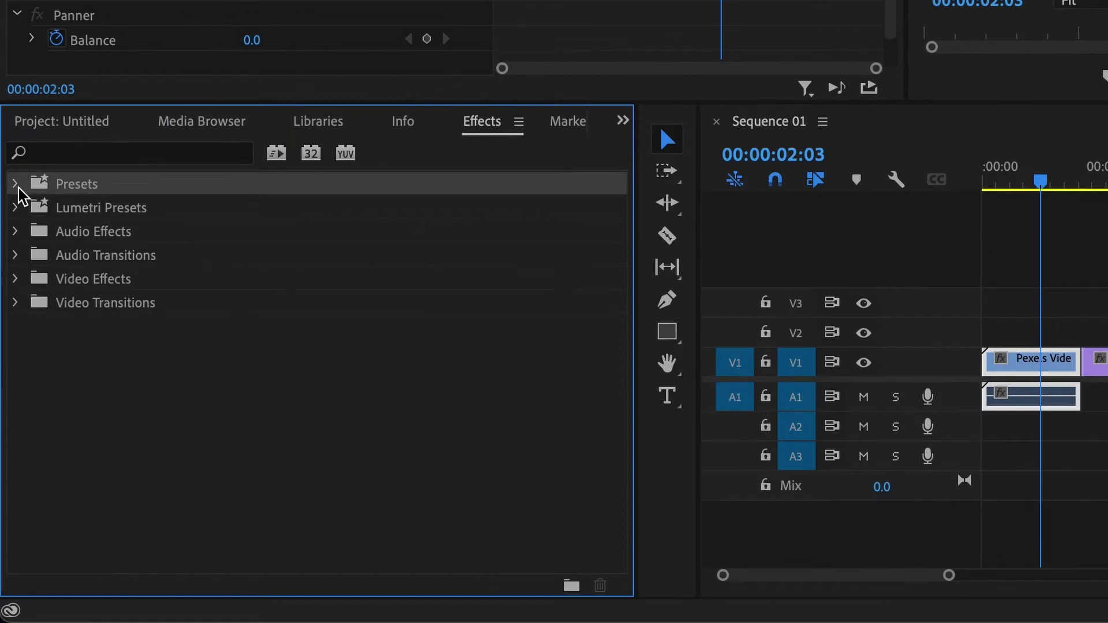
{"action": "left_click", "coordinate": [15, 183]}
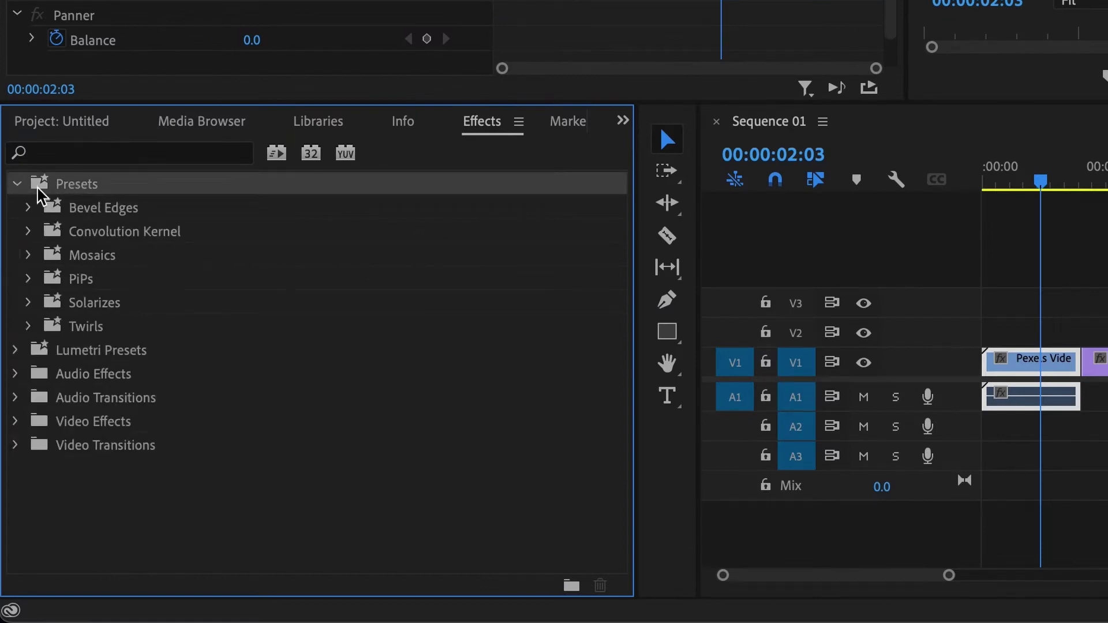
{"action": "right_click", "coordinate": [74, 185]}
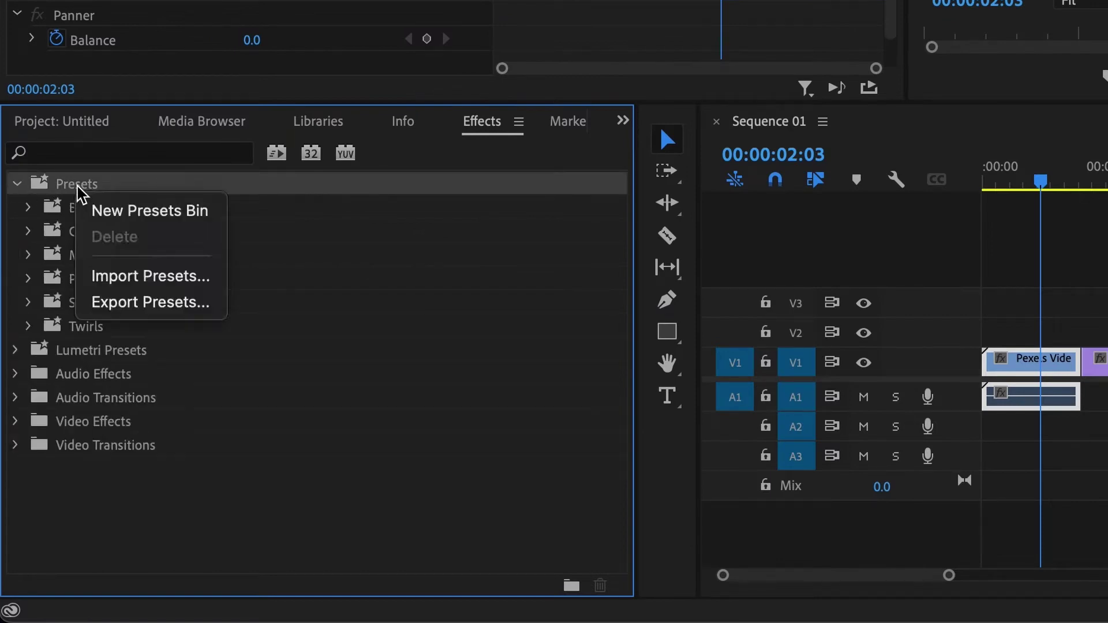
{"action": "left_click", "coordinate": [145, 276]}
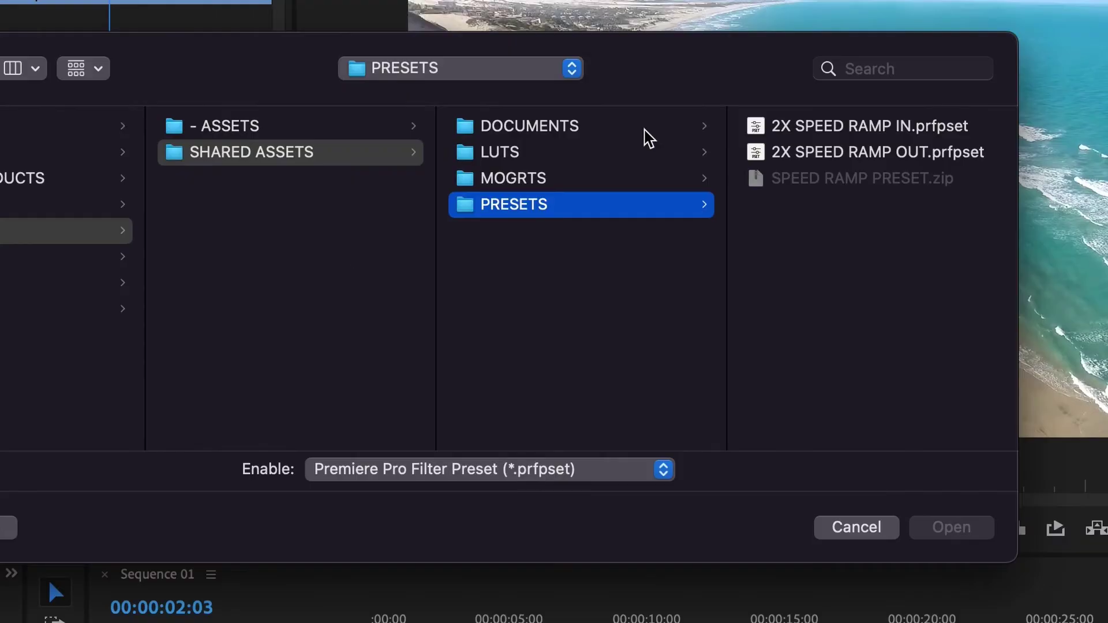
{"action": "left_click", "coordinate": [805, 128]}
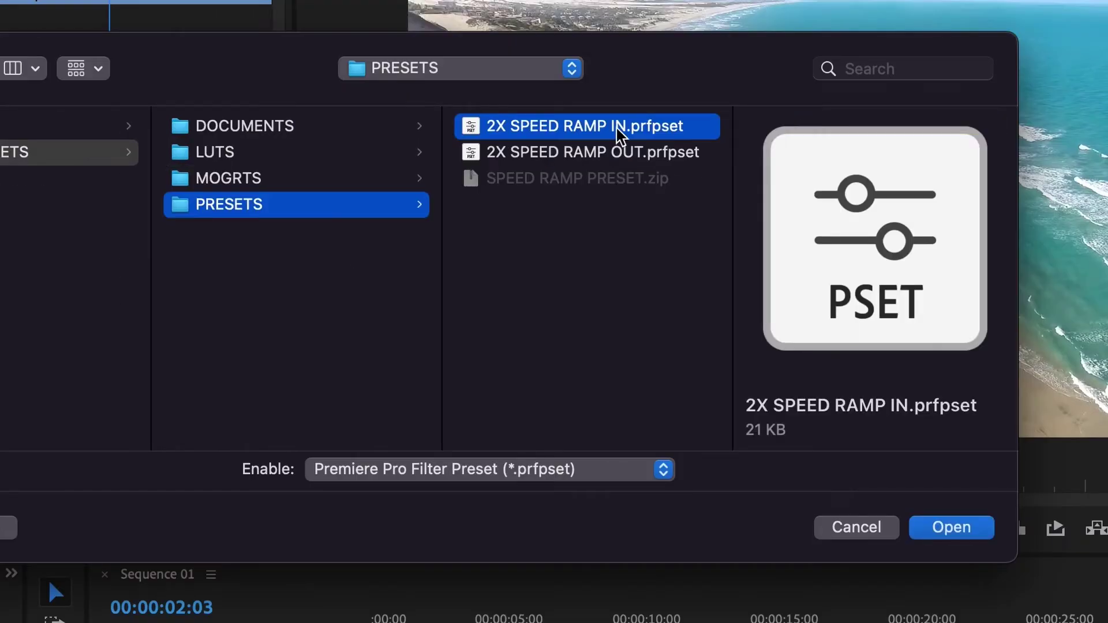
{"action": "left_click", "coordinate": [933, 525]}
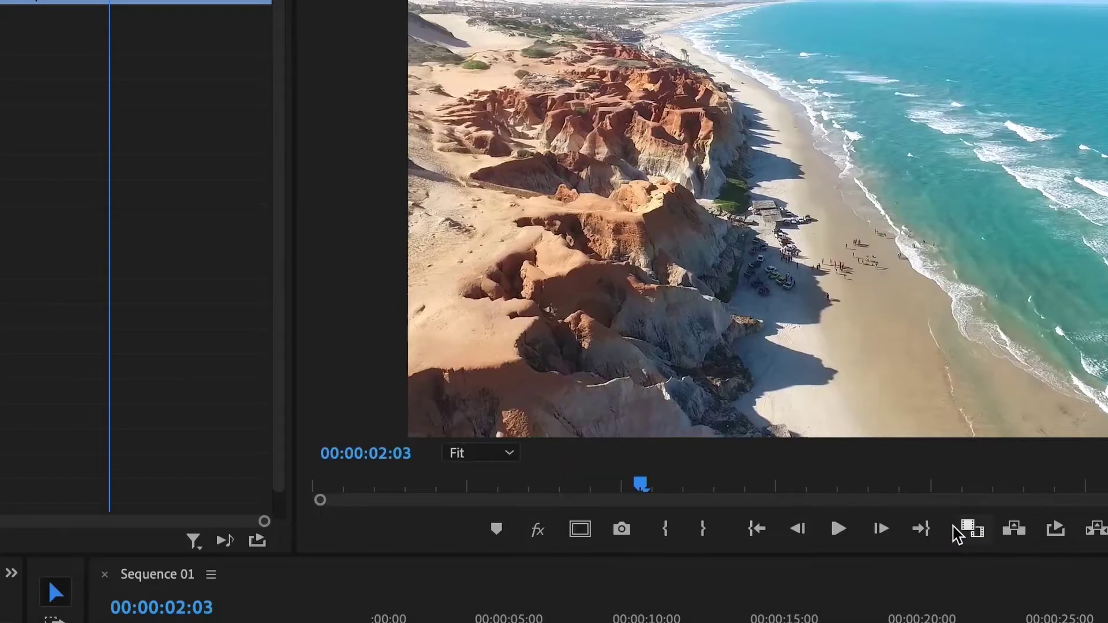
Step: Import the 2X SPEED RAMP OUT preset file into the Presets folder as well
{"action": "right_click", "coordinate": [96, 404]}
{"action": "left_click", "coordinate": [132, 450]}
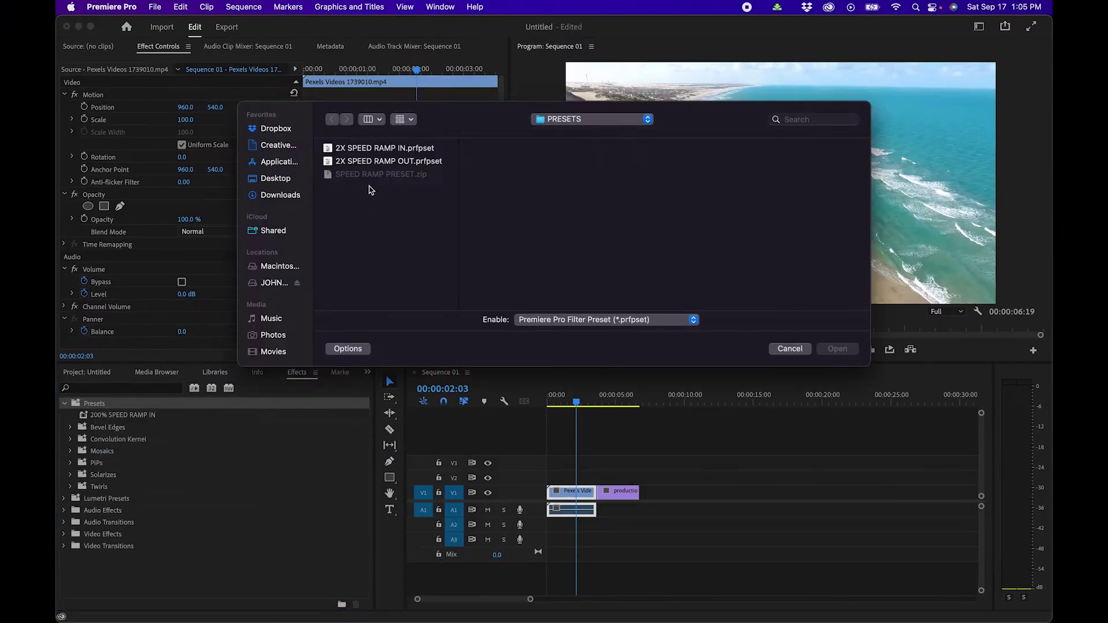
{"action": "left_click", "coordinate": [382, 162]}
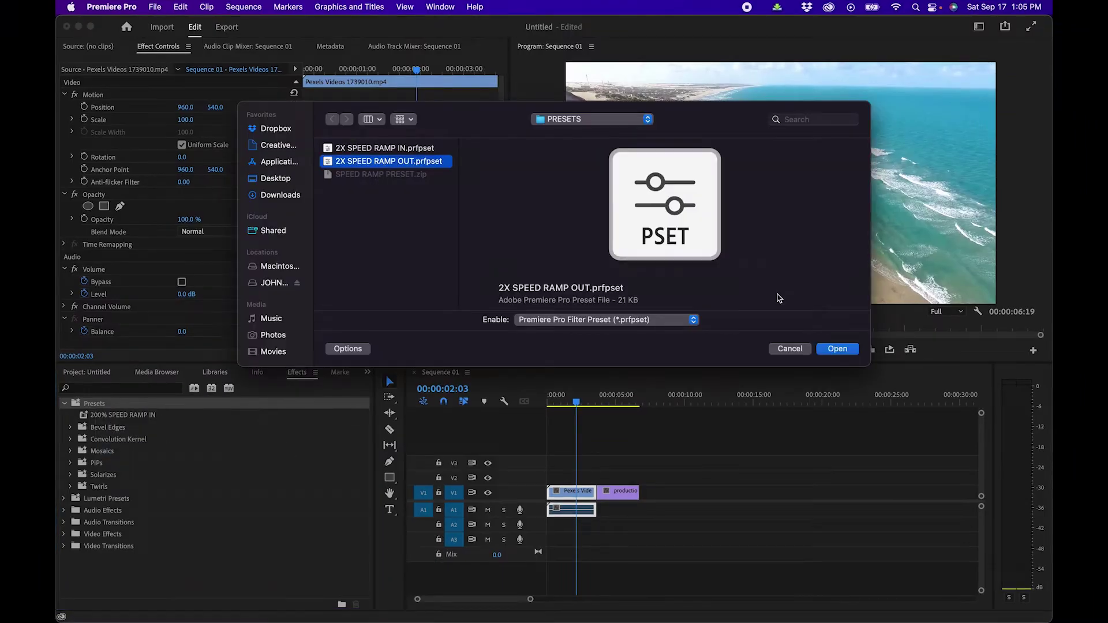
{"action": "left_click", "coordinate": [837, 349]}
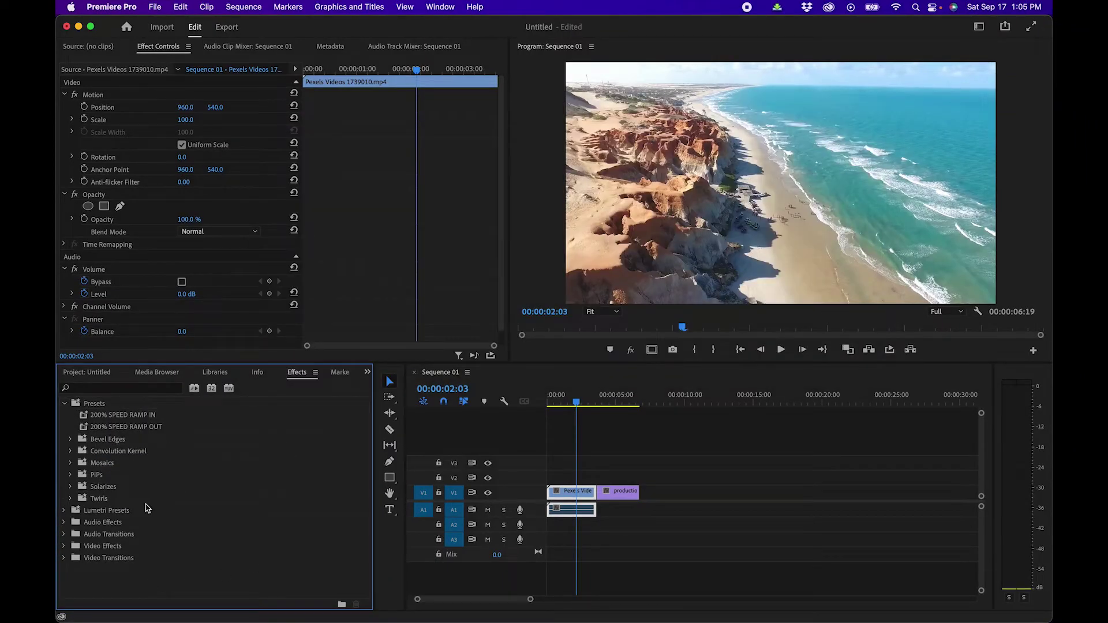
Step: Create a new adjustment layer and place it on V2 above the clips
{"action": "left_click", "coordinate": [97, 375]}
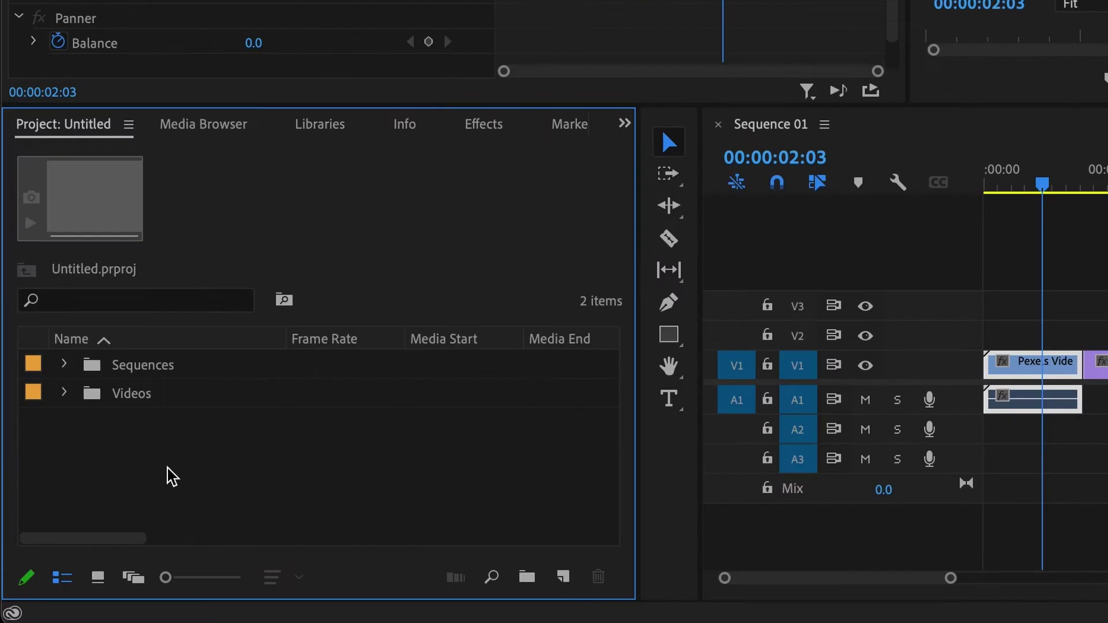
{"action": "left_click", "coordinate": [562, 576]}
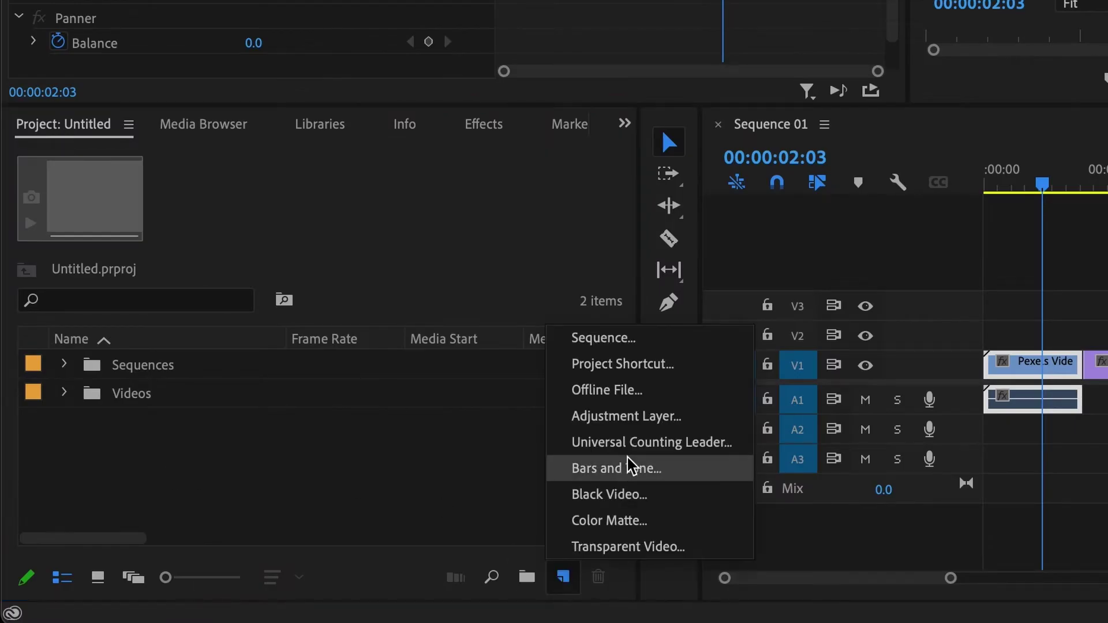
{"action": "left_click", "coordinate": [629, 416]}
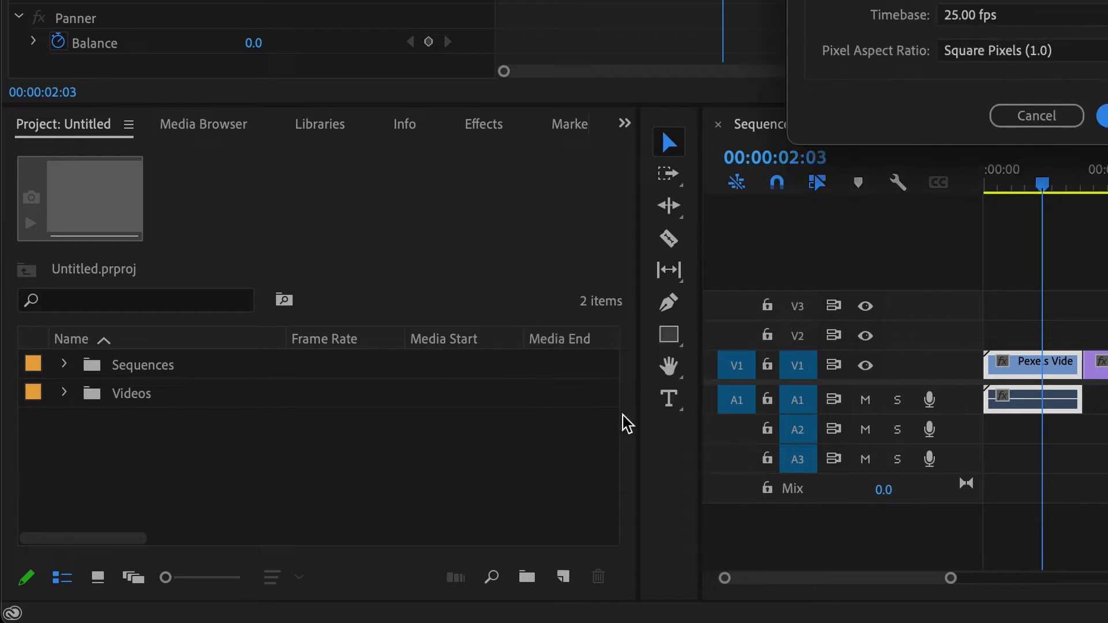
{"action": "left_click", "coordinate": [626, 367]}
{"action": "left_click_drag", "start_coordinate": [122, 491], "coordinate": [639, 475]}
Step: Cut the adjustment layer with the Razor at the clip edit point, then return to Selection
{"action": "left_click", "coordinate": [298, 237]}
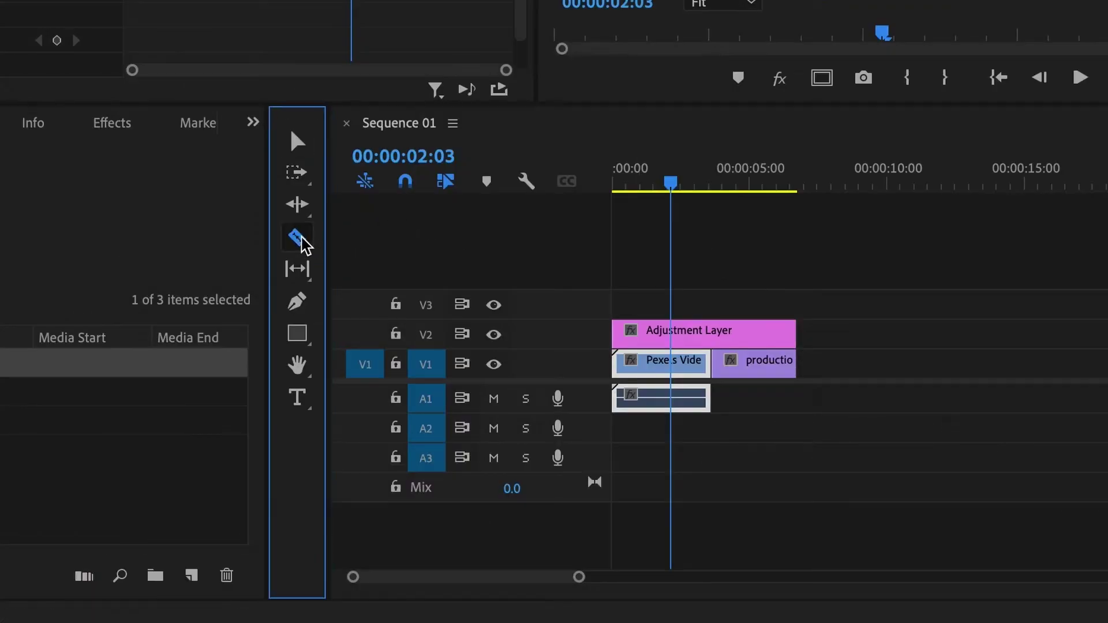
{"action": "left_click", "coordinate": [714, 326]}
{"action": "key", "text": "v"}
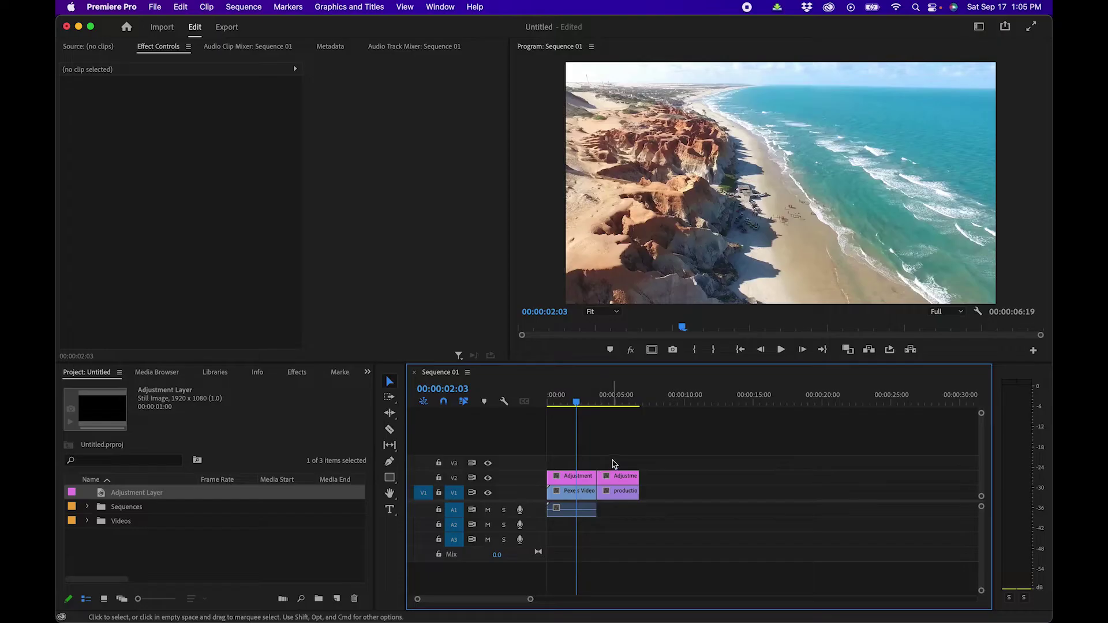
Step: Select both adjustment-layer pieces on V2, then deselect and play back the speed-ramp transition
{"action": "left_click_drag", "start_coordinate": [574, 480], "coordinate": [591, 467]}
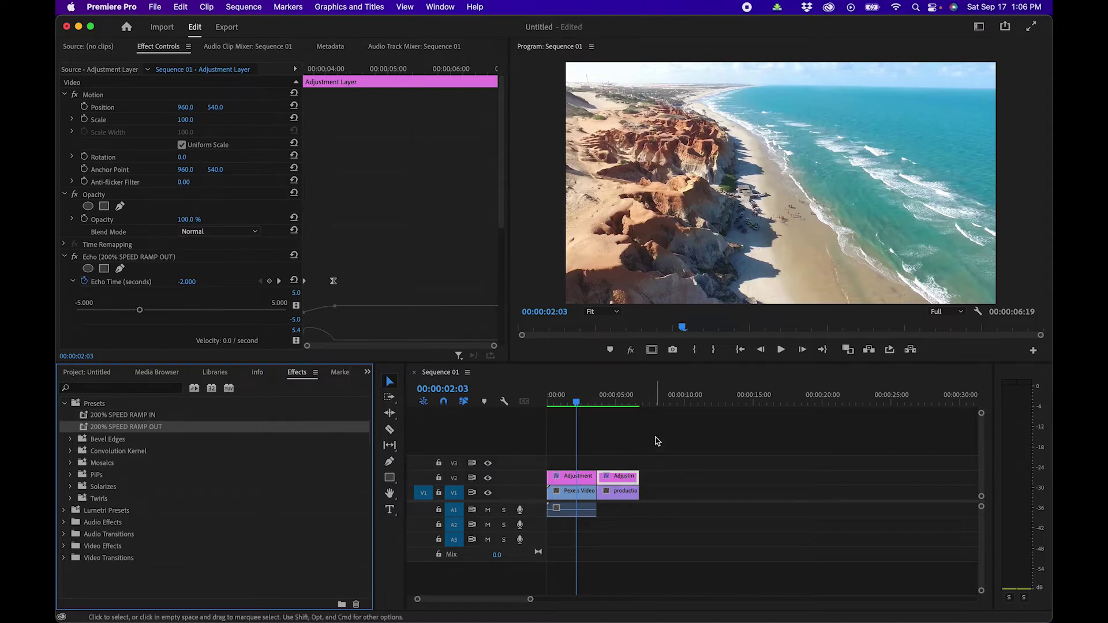
{"action": "left_click", "coordinate": [658, 440]}
{"action": "key", "text": "space"}
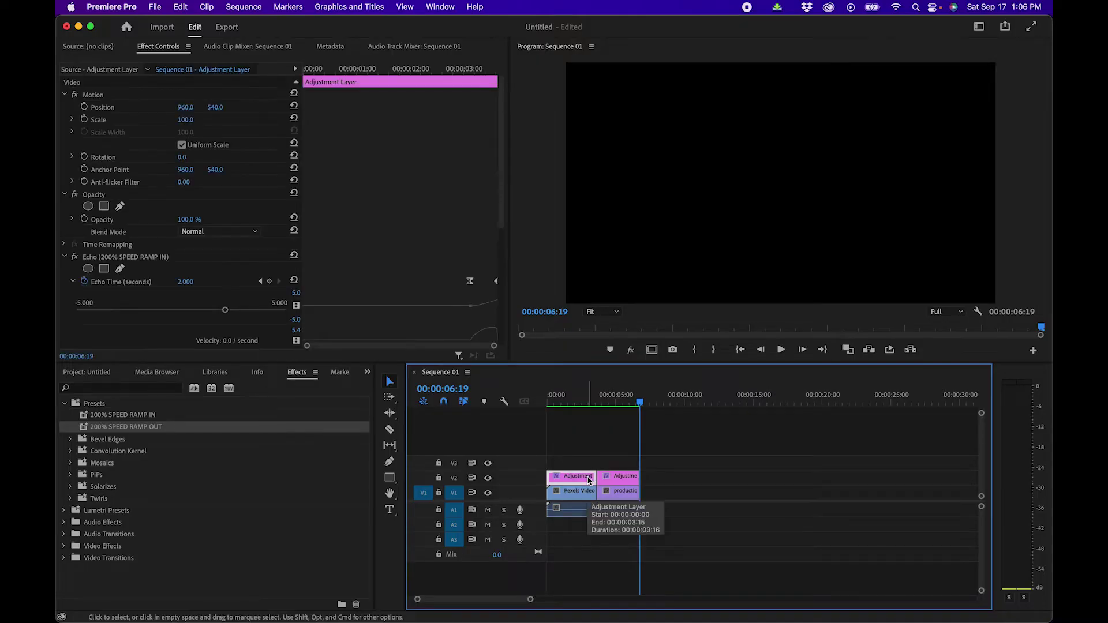
{"action": "scroll", "coordinate": [465, 224], "scroll_direction": "down", "scroll_amount": 5}
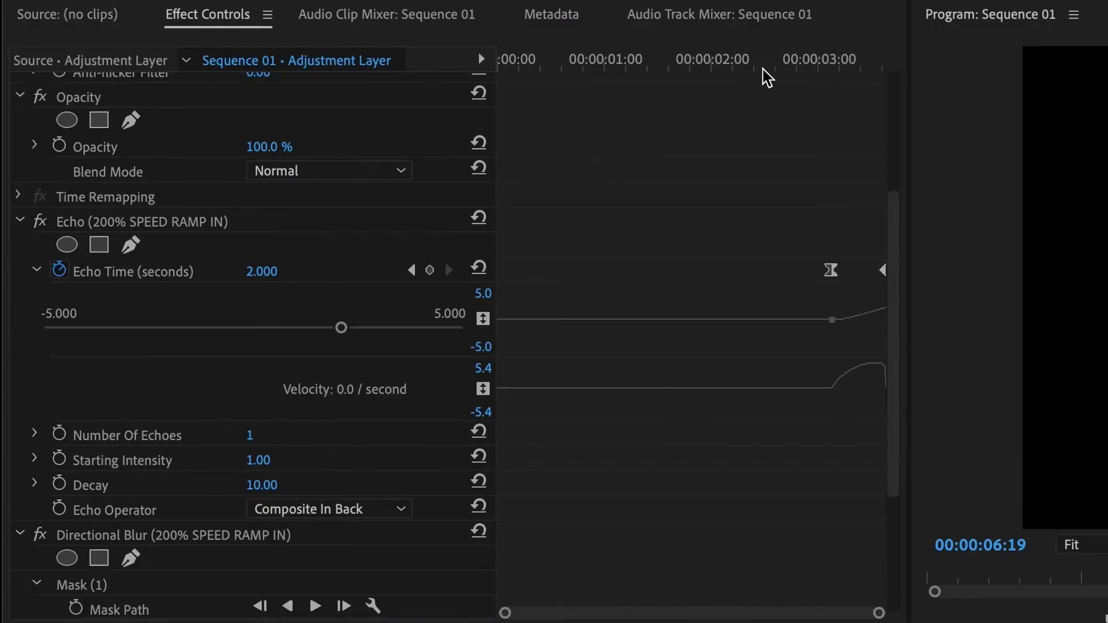
{"action": "left_click", "coordinate": [763, 61]}
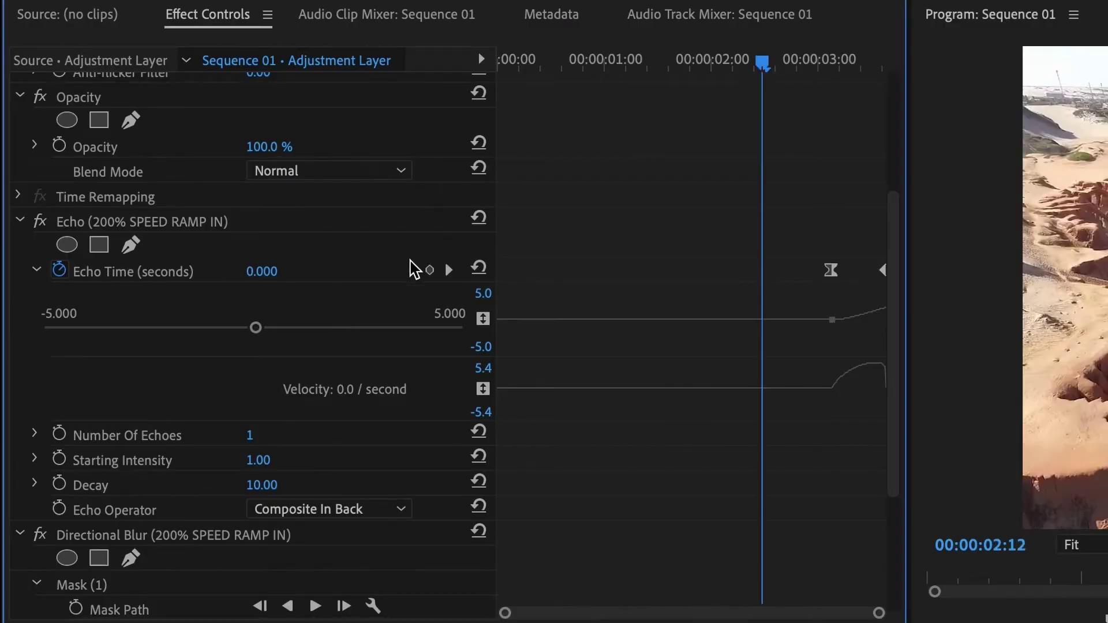
{"action": "left_click", "coordinate": [447, 270]}
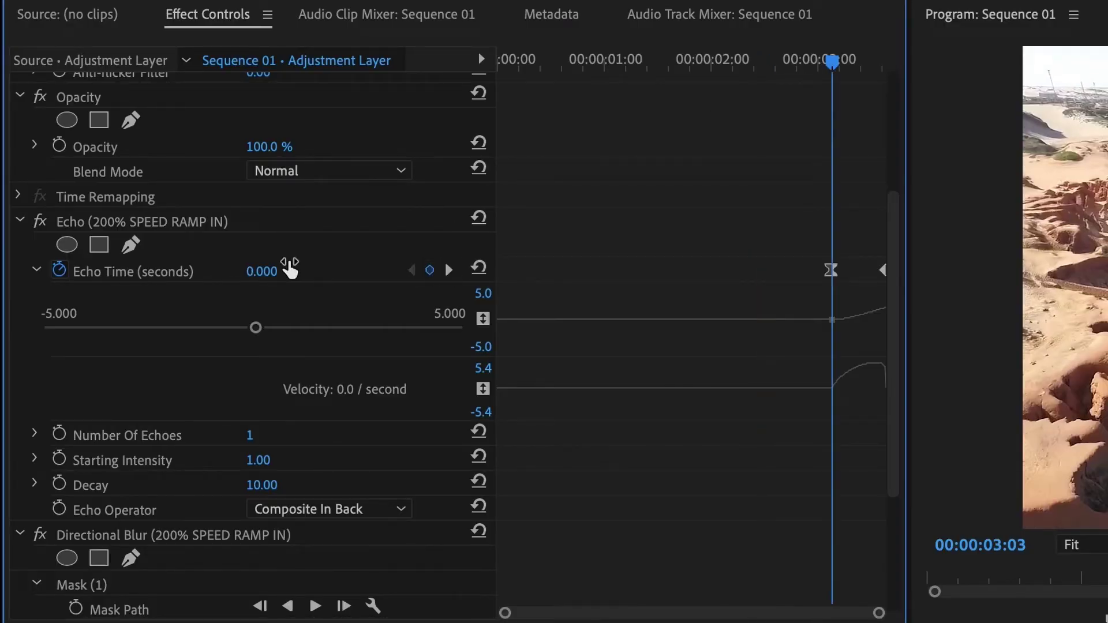
{"action": "left_click", "coordinate": [448, 271]}
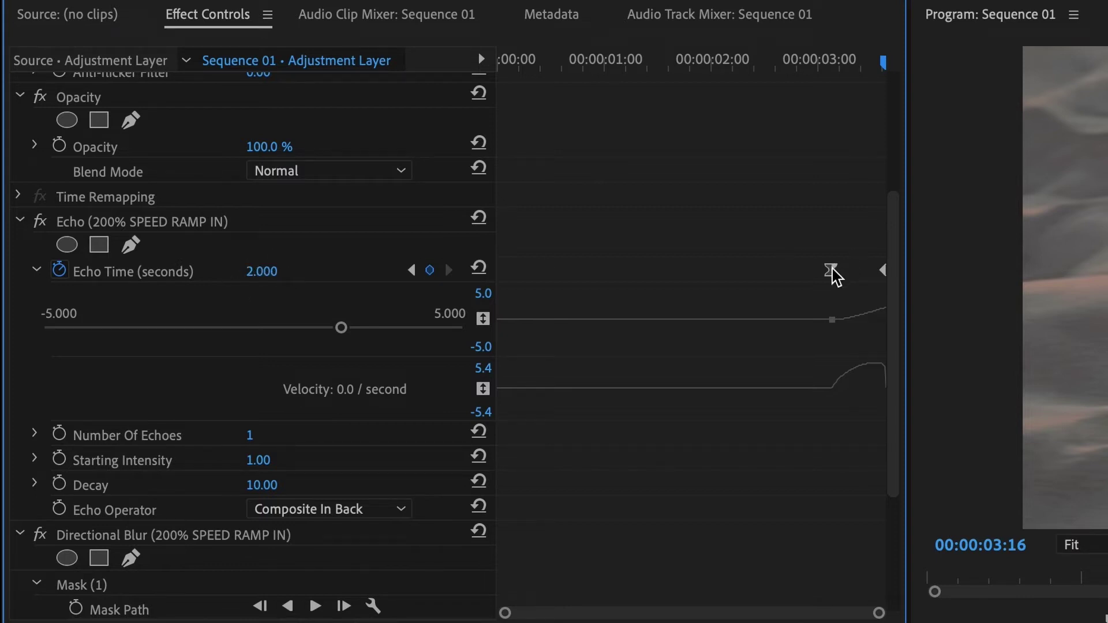
{"action": "left_click_drag", "start_coordinate": [831, 277], "coordinate": [835, 311]}
{"action": "scroll", "coordinate": [612, 184], "scroll_direction": "down", "scroll_amount": 5}
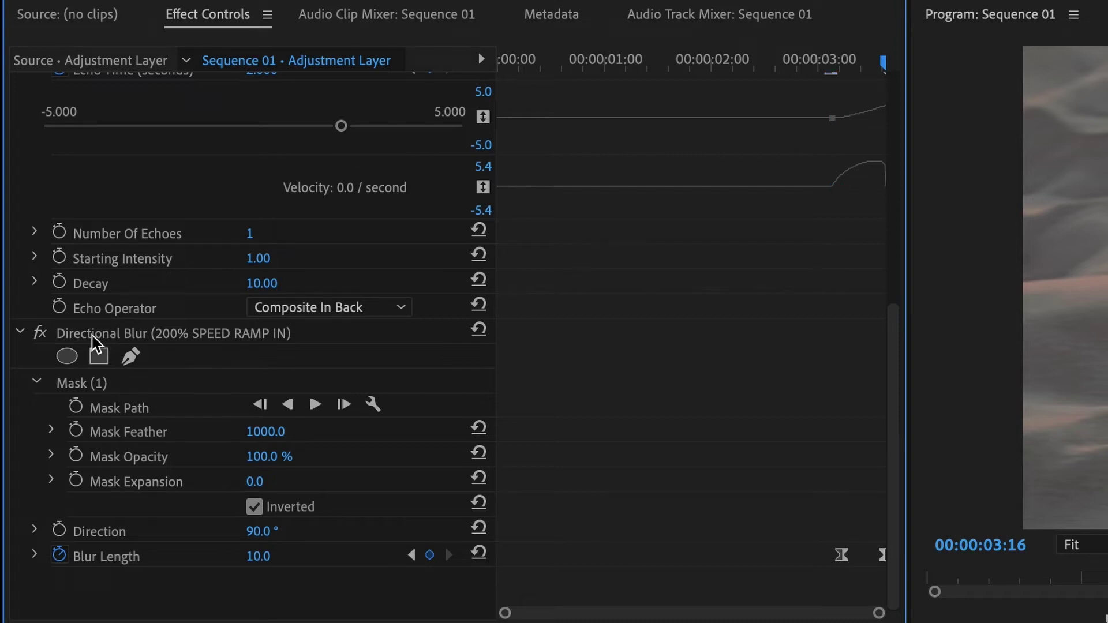
{"action": "left_click", "coordinate": [39, 334]}
{"action": "left_click", "coordinate": [39, 333]}
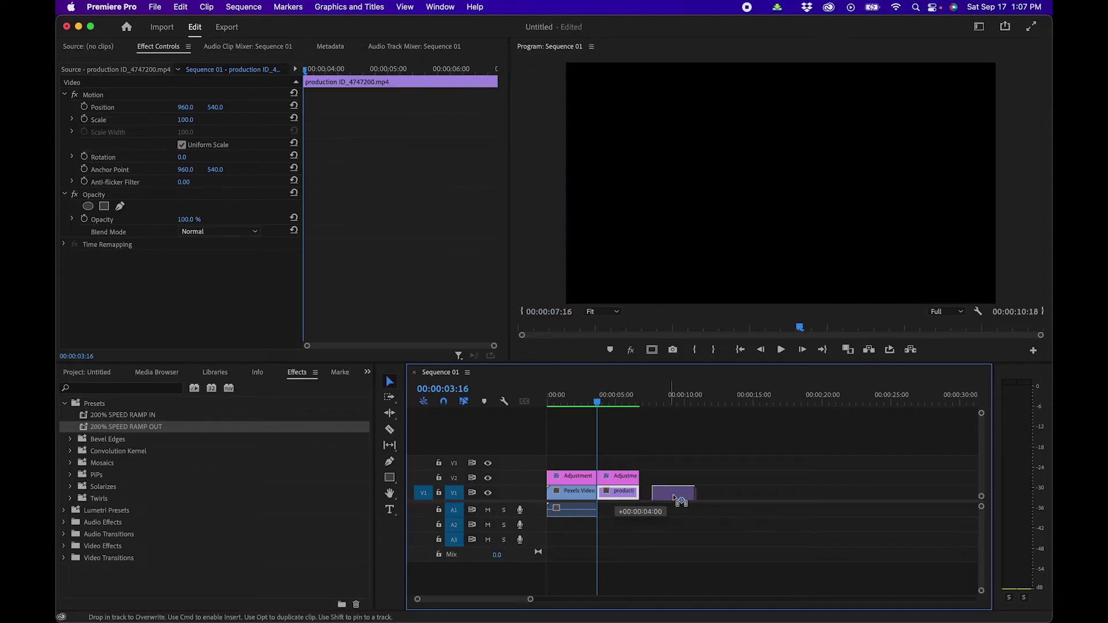
Step: Slide the production ID_4747200 clip on V1 to sit right after the Pexels clip and play back
{"action": "left_click_drag", "start_coordinate": [674, 498], "coordinate": [626, 495]}
{"action": "left_click", "coordinate": [628, 450]}
{"action": "key", "text": "space"}
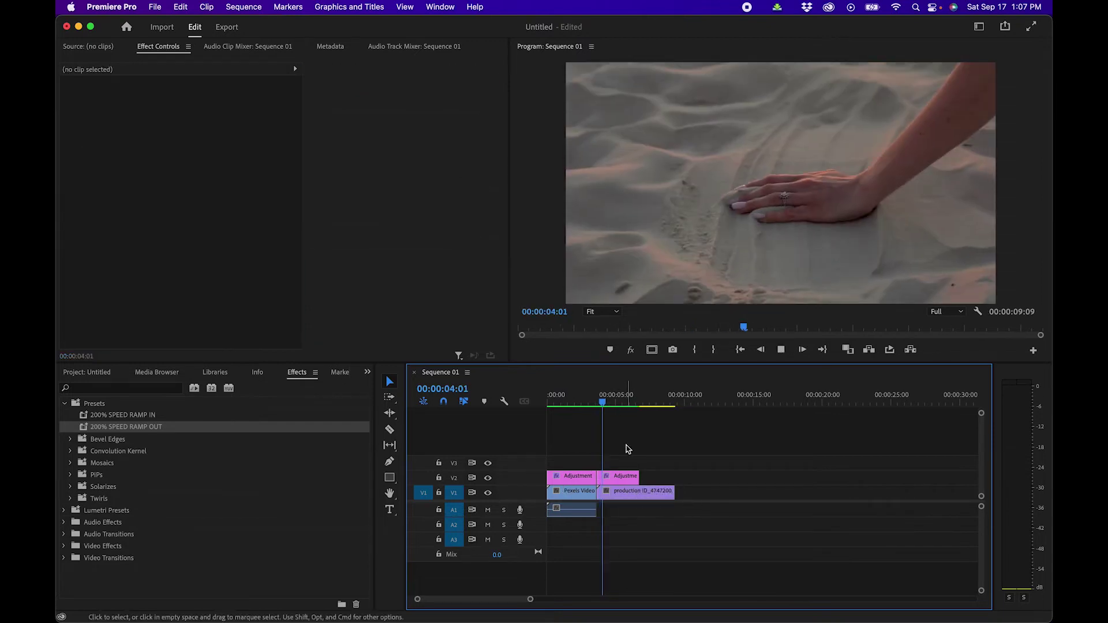
Step: Check the second adjustment layer's Echo Time keyframe at 03:16, then trim the production clip's end to the adjustment layer's end
{"action": "left_click", "coordinate": [620, 484]}
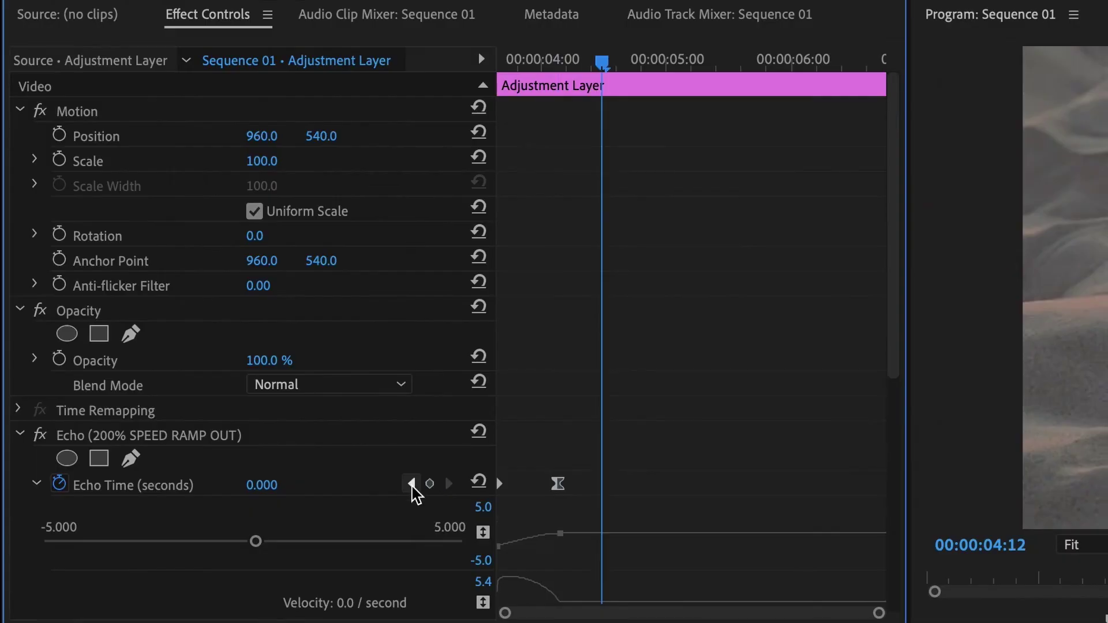
{"action": "left_click", "coordinate": [261, 281]}
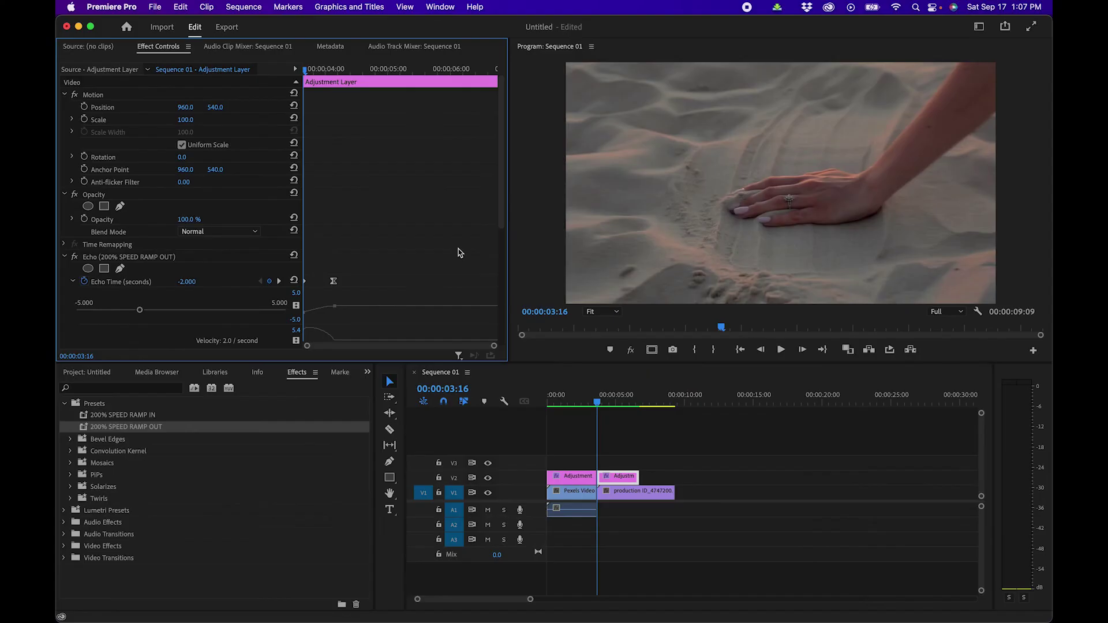
{"action": "left_click", "coordinate": [1107, 622]}
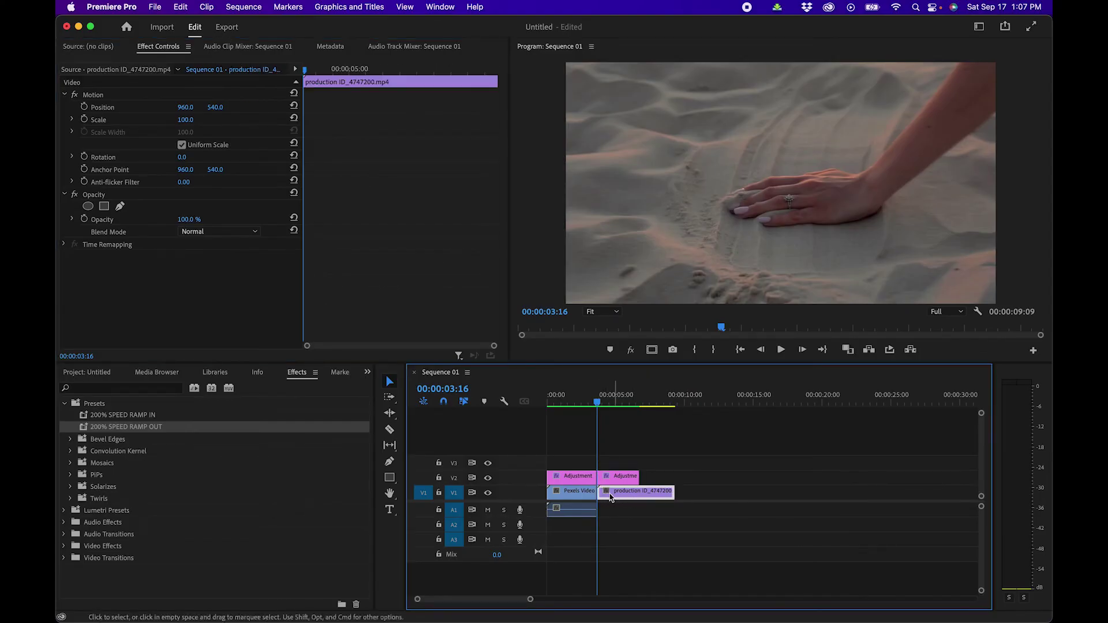
{"action": "mouse_move", "coordinate": [602, 491]}
{"action": "left_mouse_down"}
{"action": "mouse_move", "coordinate": [644, 497]}
{"action": "mouse_move", "coordinate": [613, 495]}
{"action": "left_mouse_up"}
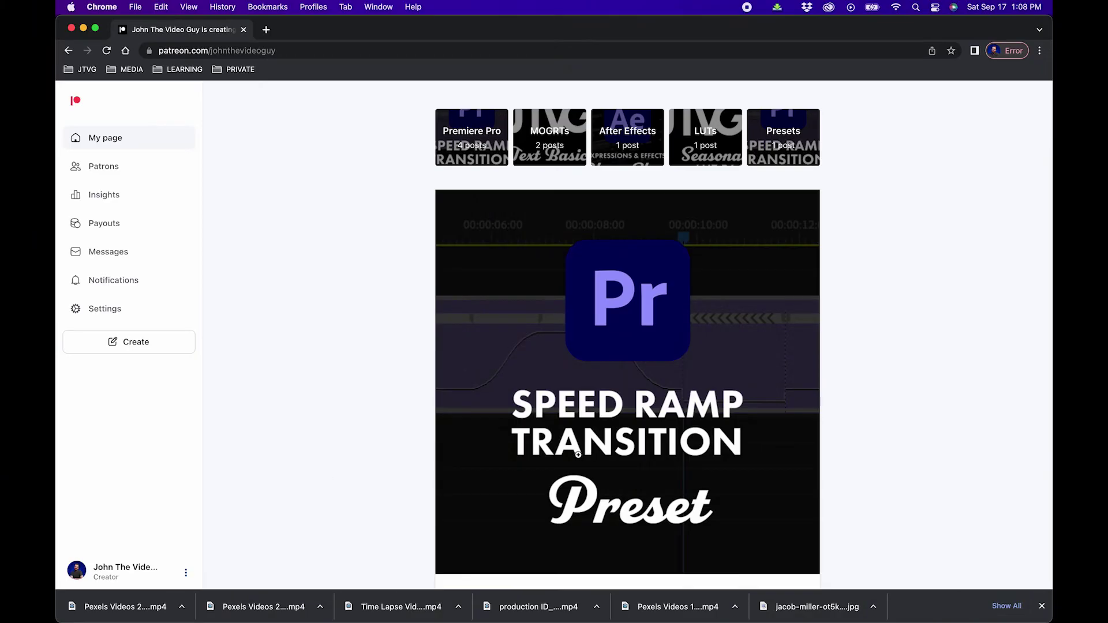
Step: Scroll the Patreon creator page down to the Speed Ramp Transition Preset post with SPEED RAMP PRESET.zip
{"action": "scroll", "coordinate": [328, 427], "scroll_direction": "down", "scroll_amount": 15}
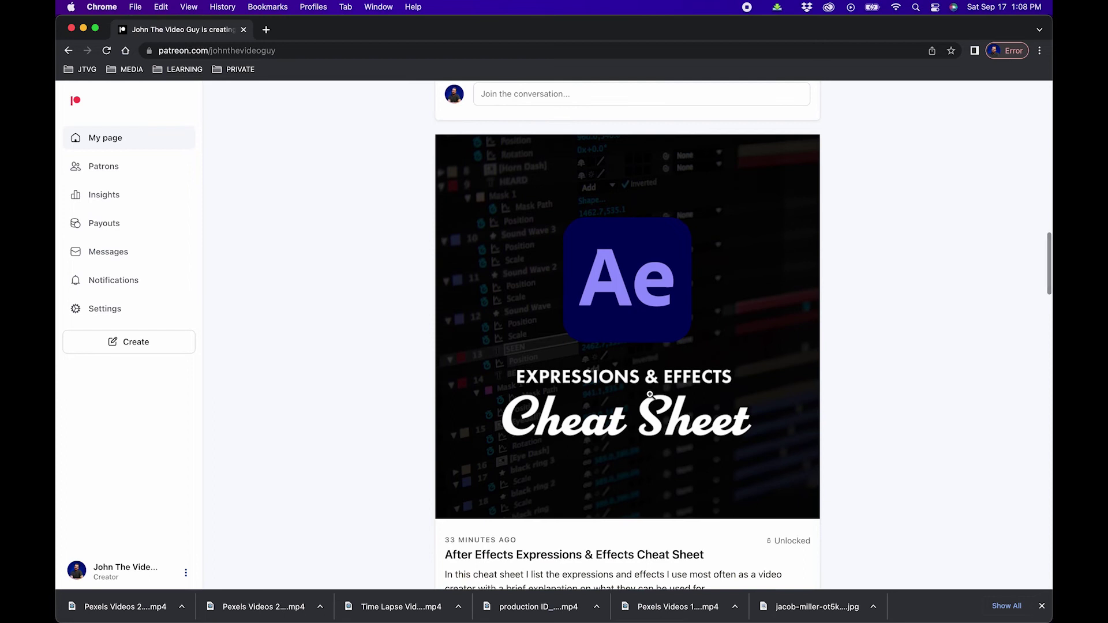
{"action": "scroll", "coordinate": [357, 386], "scroll_direction": "down", "scroll_amount": 2}
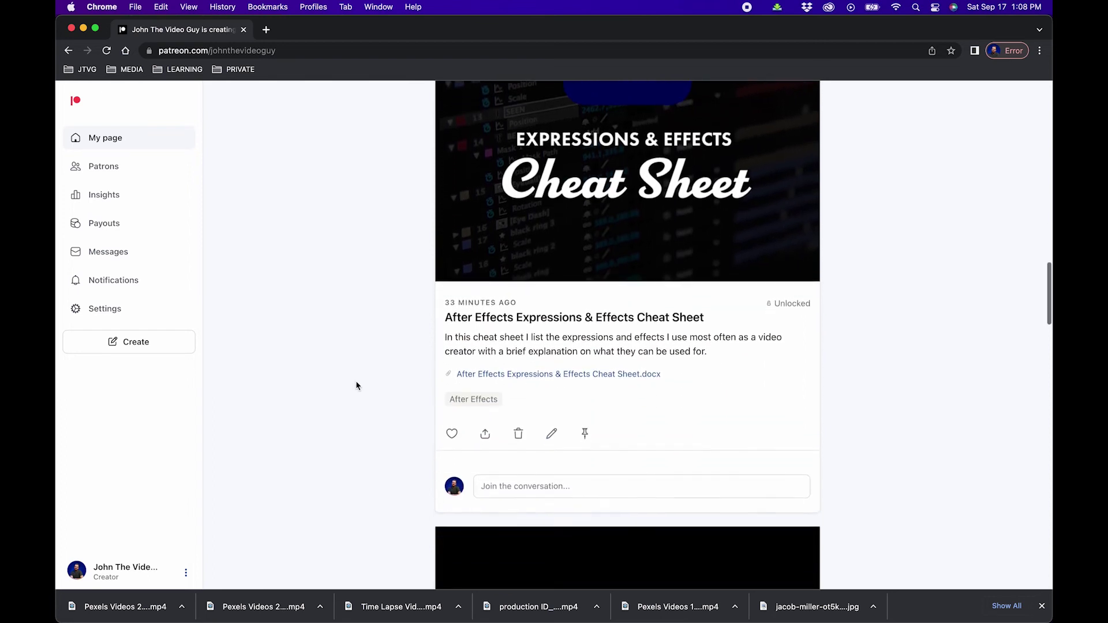
{"action": "scroll", "coordinate": [357, 385], "scroll_direction": "down", "scroll_amount": 8}
{"action": "scroll", "coordinate": [357, 385], "scroll_direction": "down", "scroll_amount": 8}
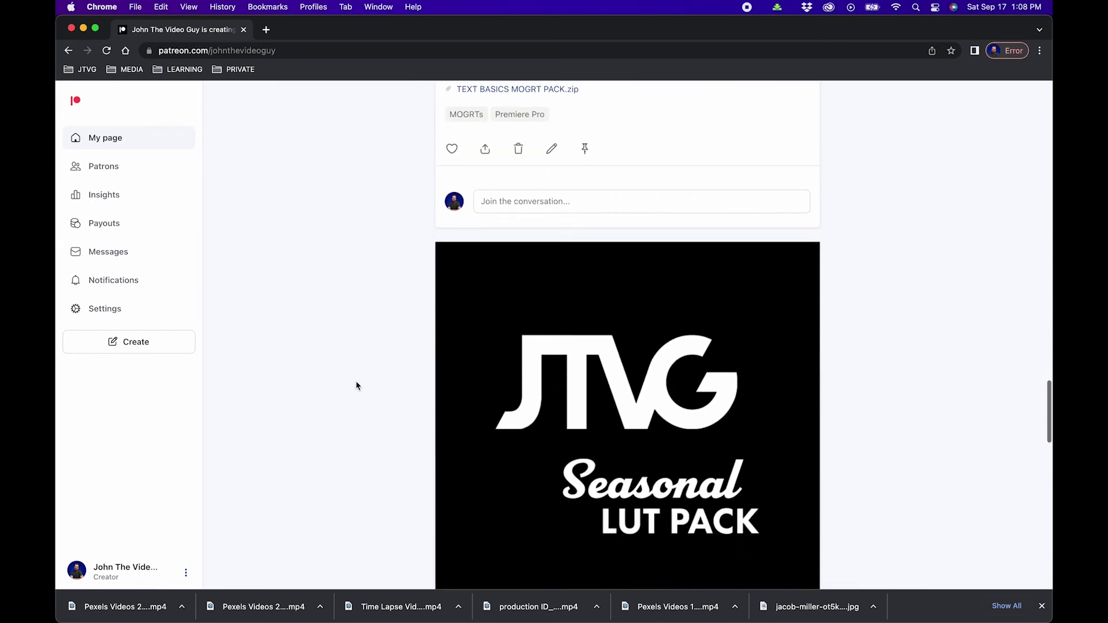
{"action": "scroll", "coordinate": [357, 385], "scroll_direction": "down", "scroll_amount": 15}
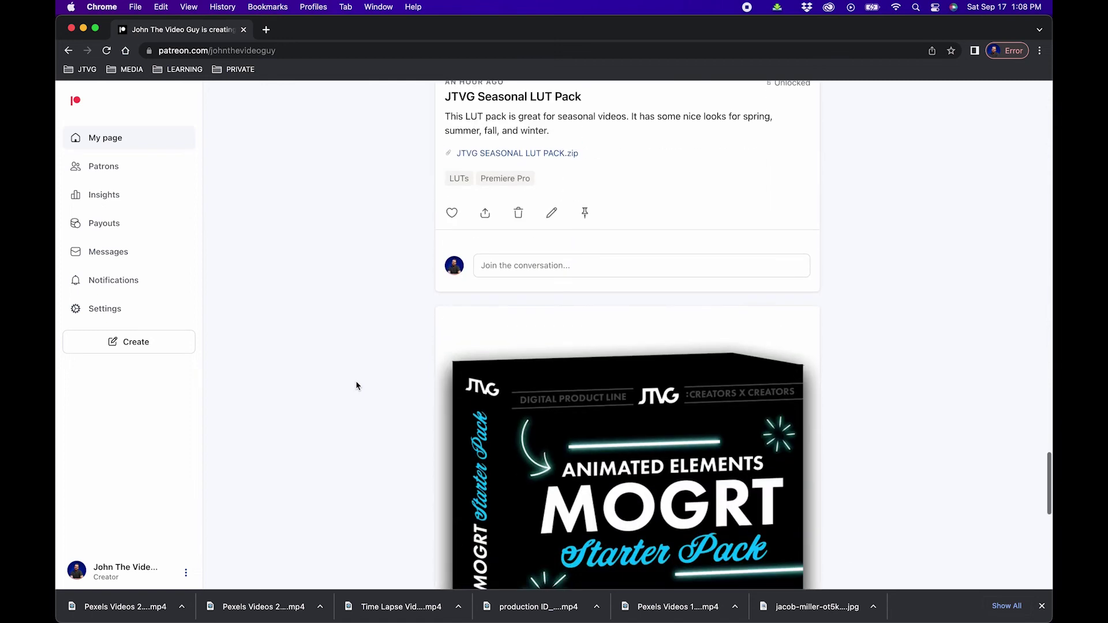